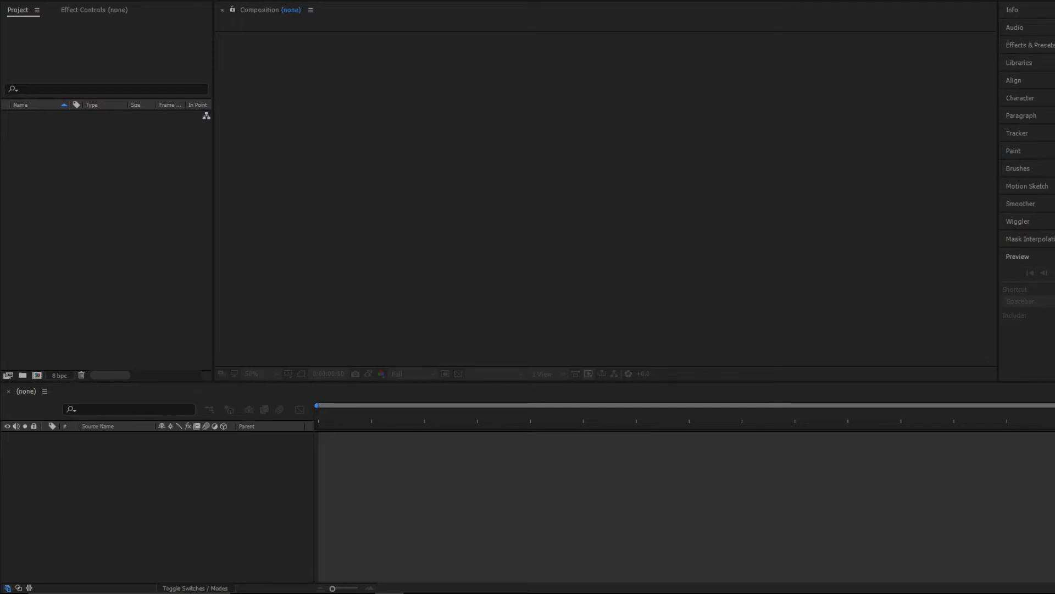
Step: Create a 1920×1080, 30 fps composition named 'scared' with a Deep Orange background colour
key(alt+c)
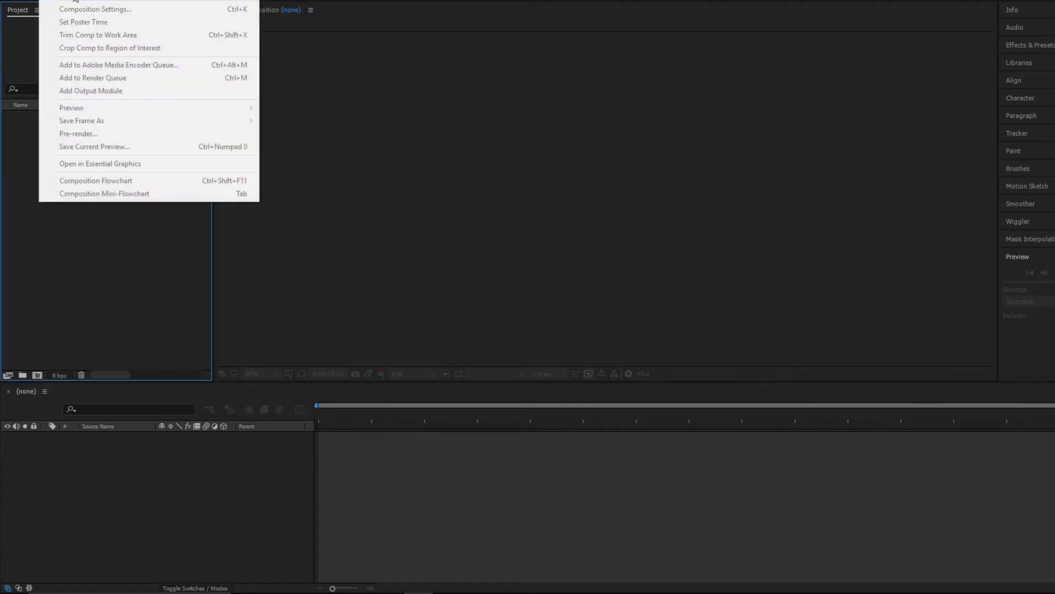
click(75, 1)
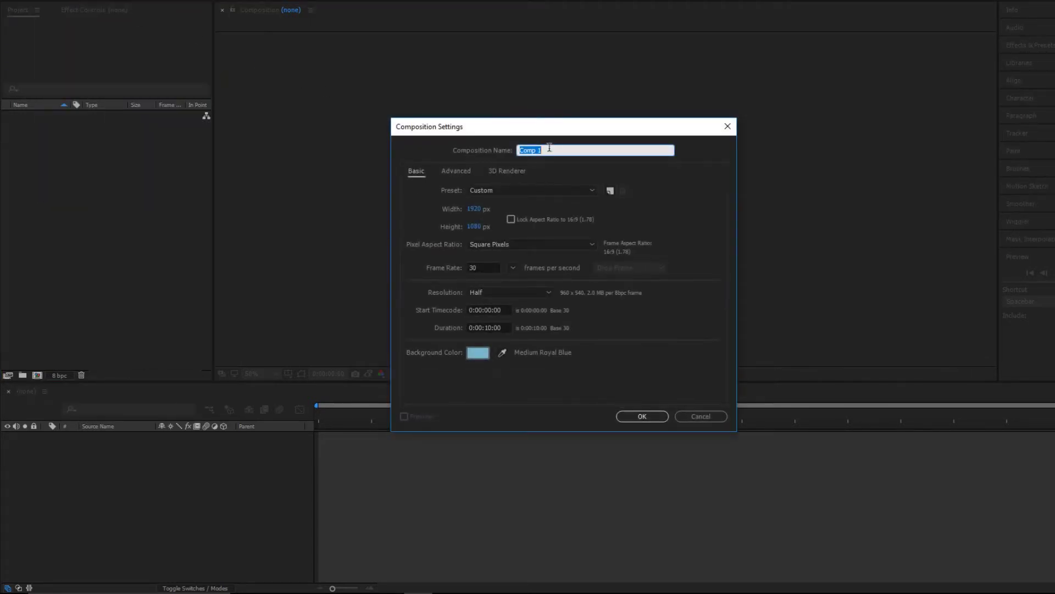
text(scared)
click(478, 353)
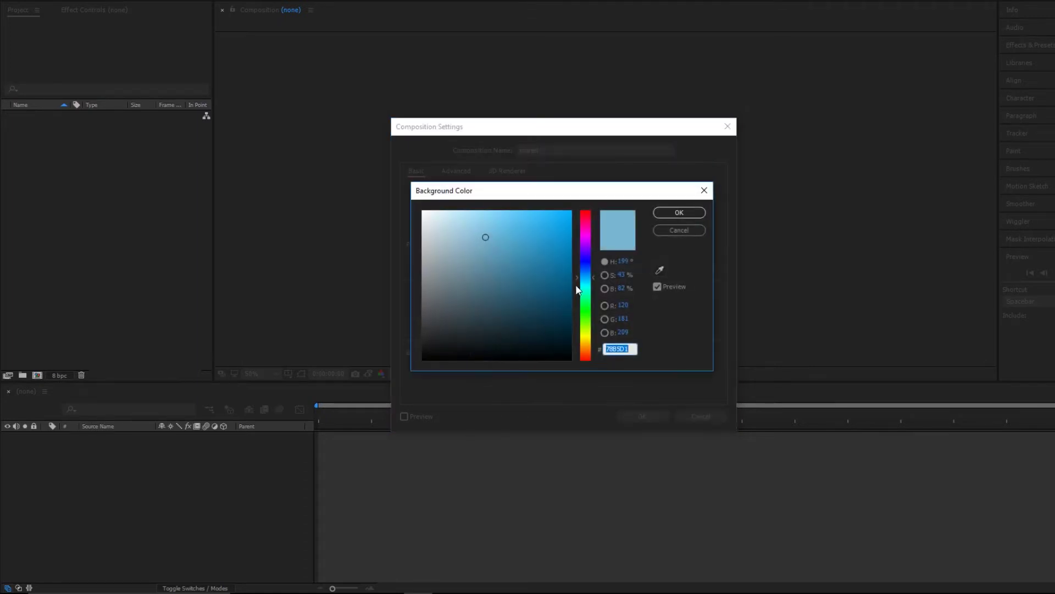
drag(485, 236, 513, 266)
drag(587, 280, 589, 350)
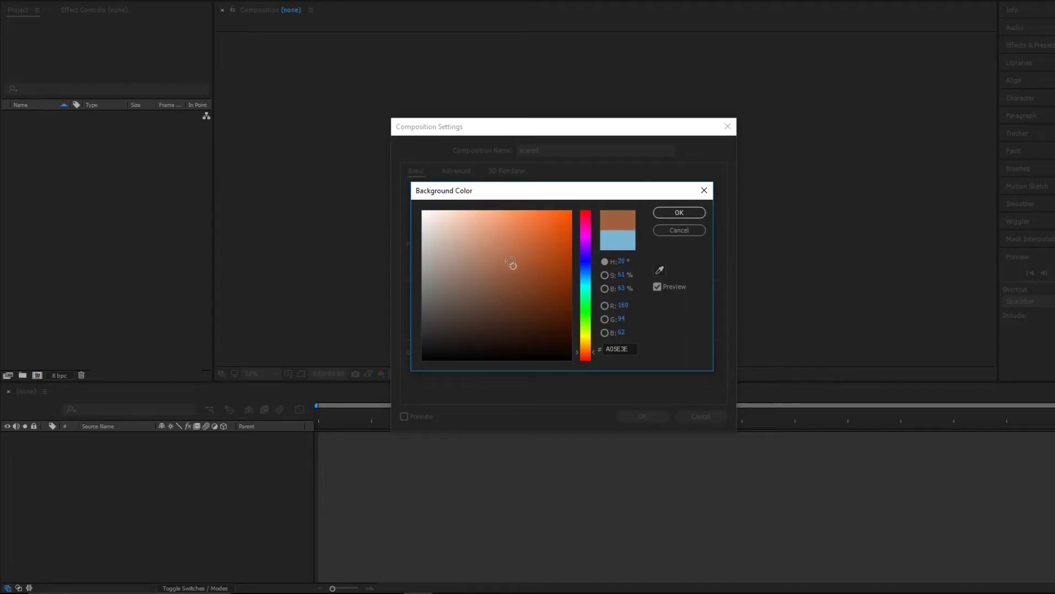
mouse_move(513, 268)
mouse_down()
mouse_move(564, 289)
mouse_move(565, 258)
mouse_up()
click(680, 213)
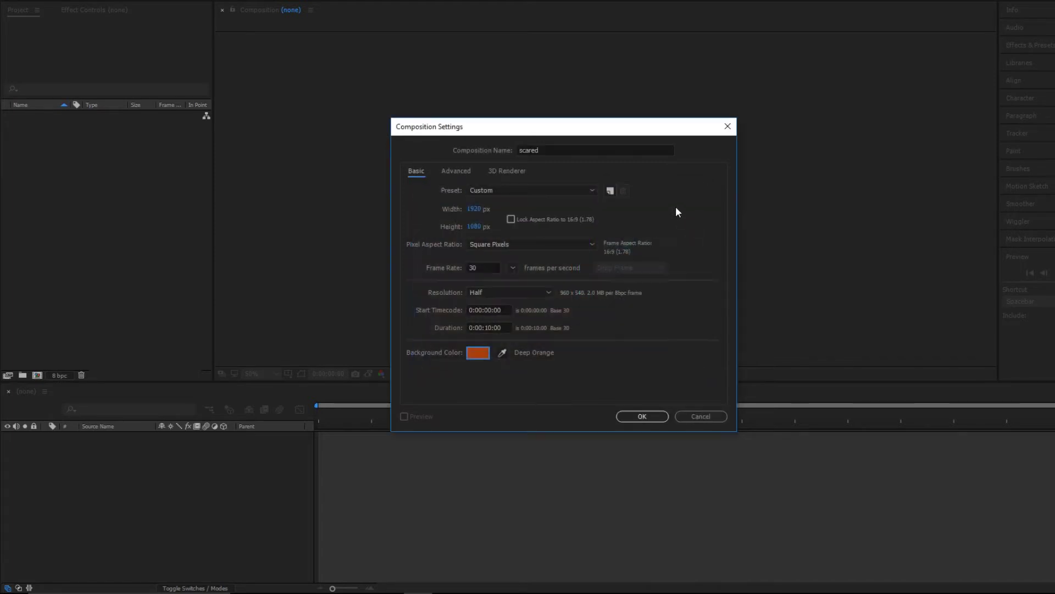
click(626, 413)
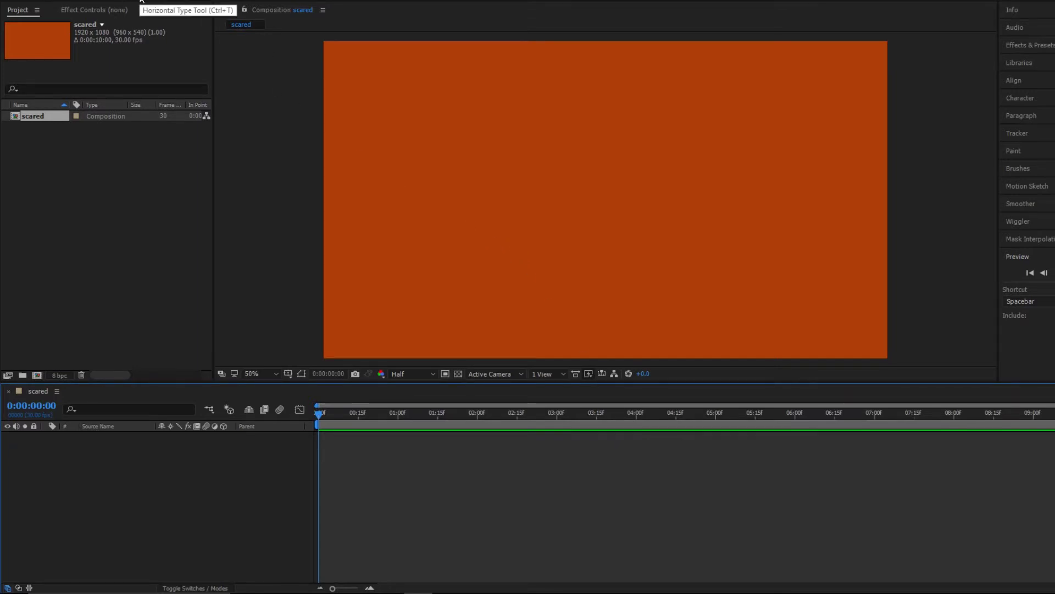
Step: Add a horizontal text layer reading 'SCARED'
key(ctrl+t)
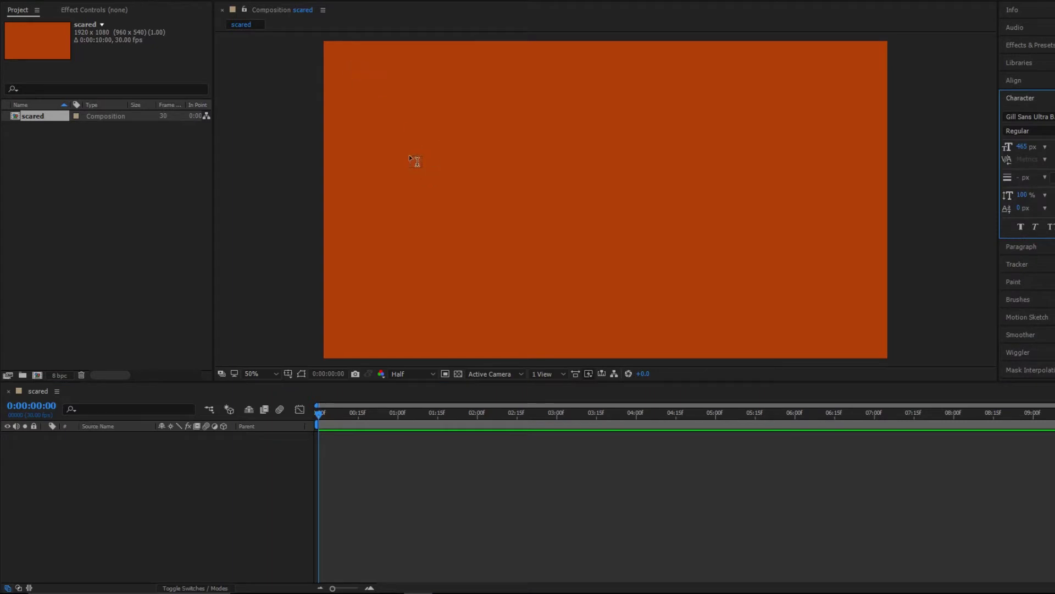
click(410, 157)
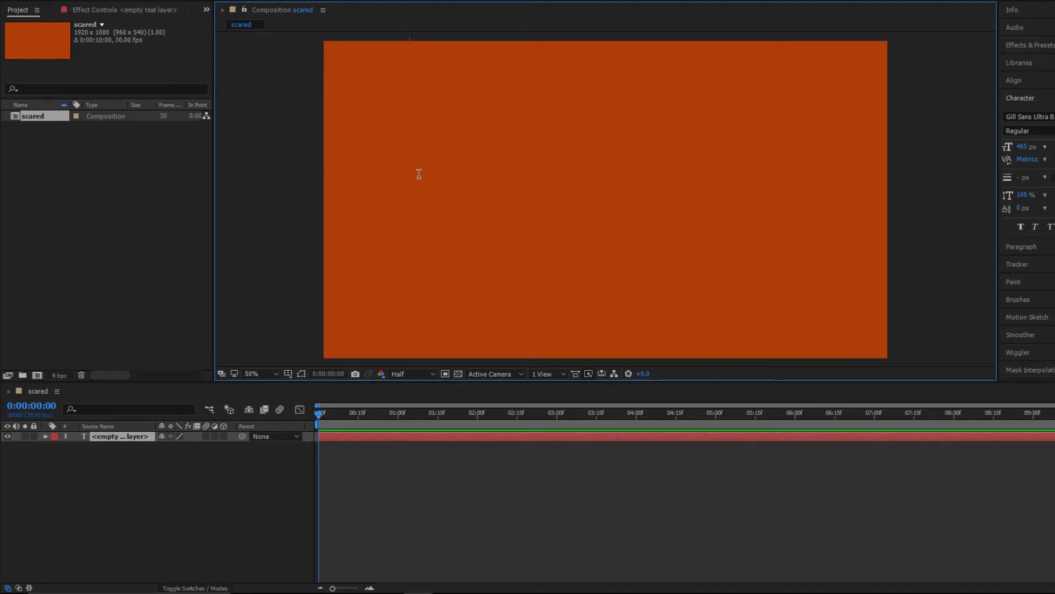
text(SCARED)
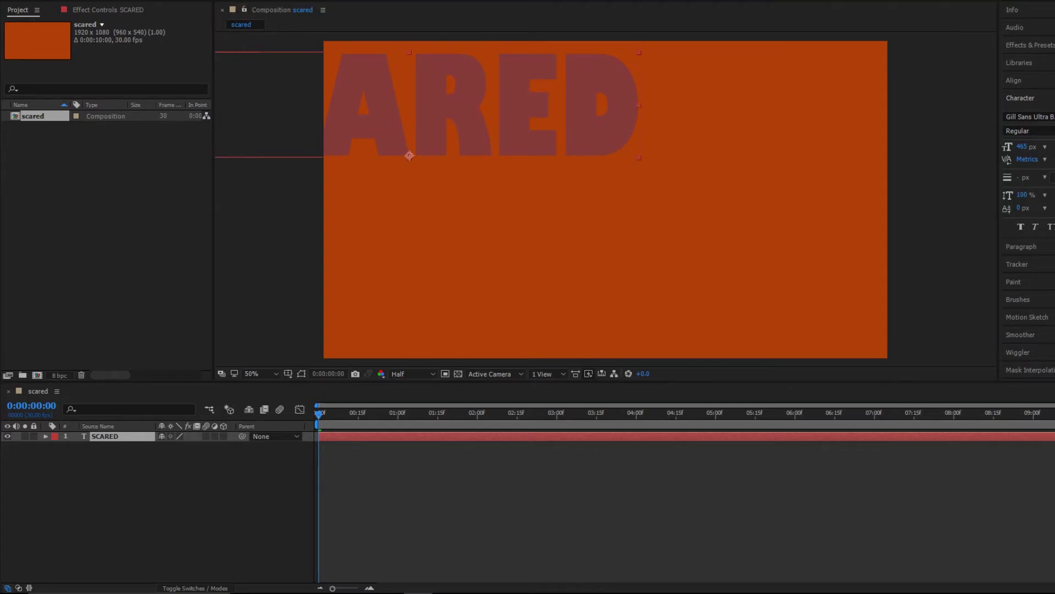
key(KP_Enter)
Step: Centre the SCARED text horizontally and vertically in the composition
drag(466, 148, 622, 181)
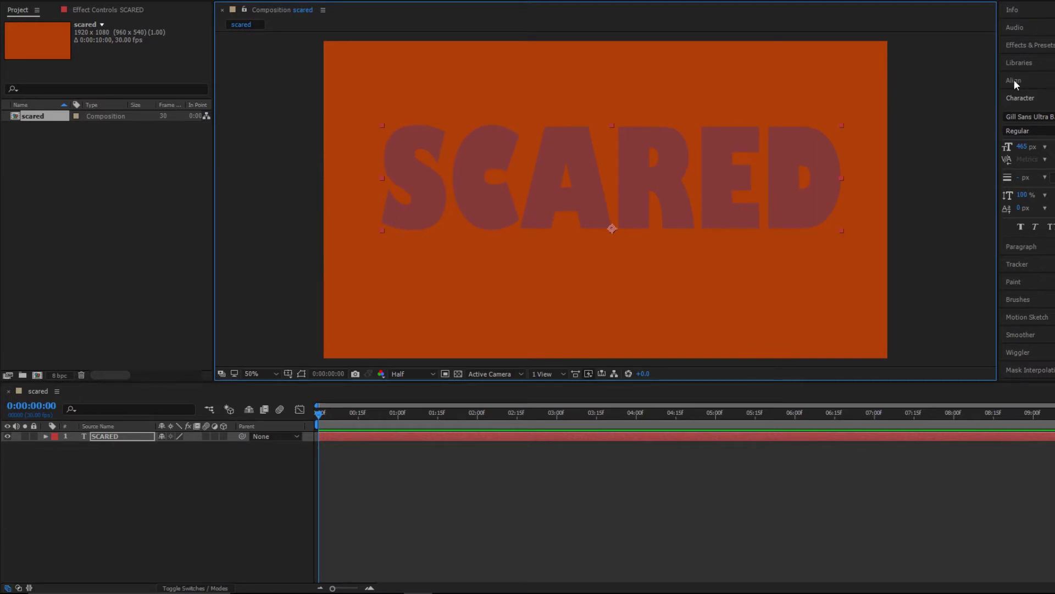
click(1013, 79)
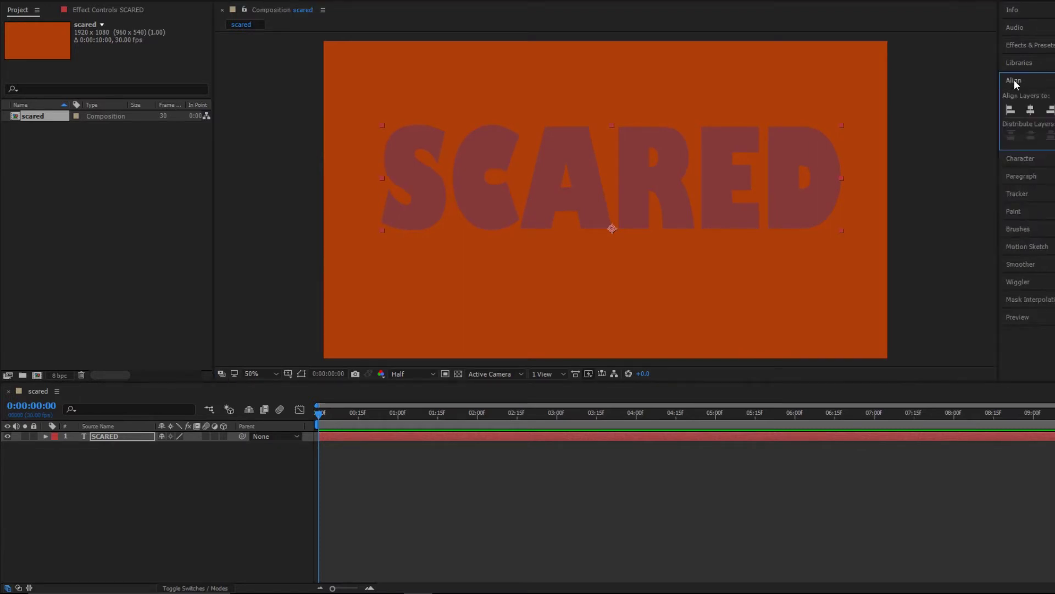
click(1030, 110)
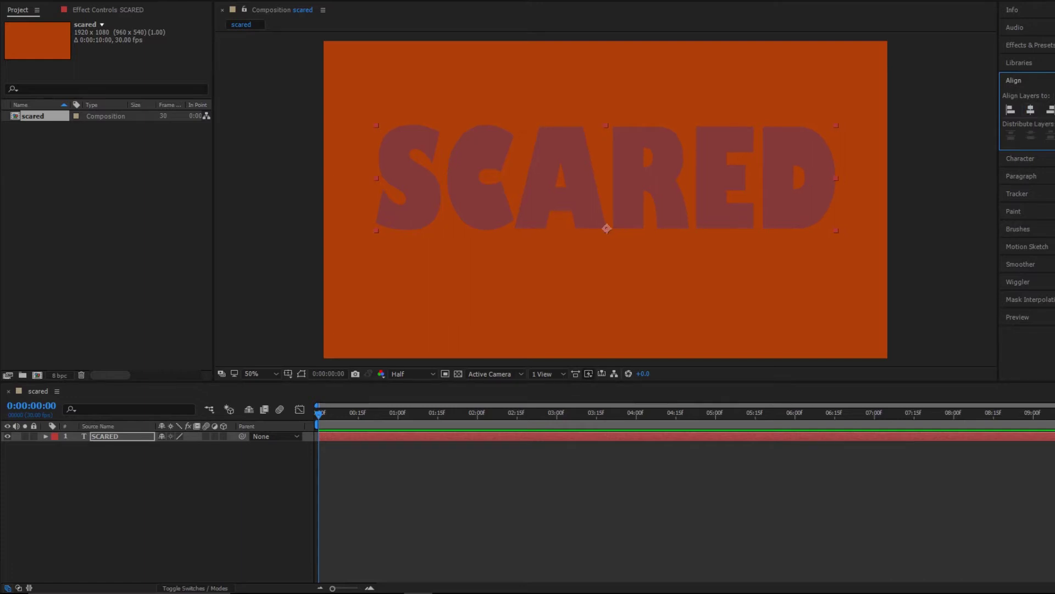
key(ctrl+Home)
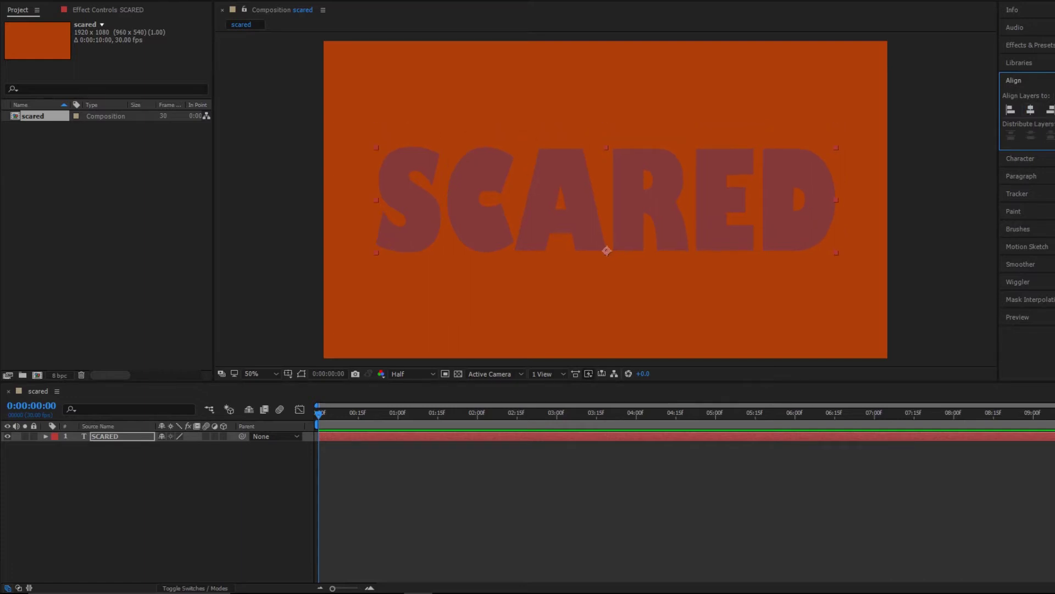
Step: Set the SCARED text fill colour to black in the Character panel
click(1026, 158)
click(1051, 160)
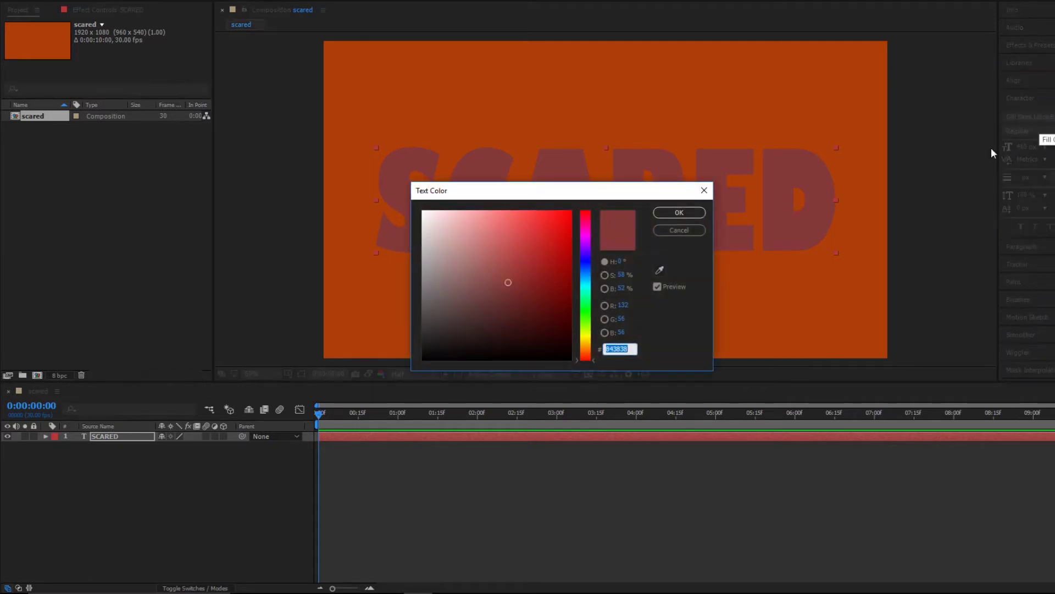
mouse_move(506, 283)
mouse_down()
mouse_move(546, 325)
mouse_move(559, 362)
mouse_up()
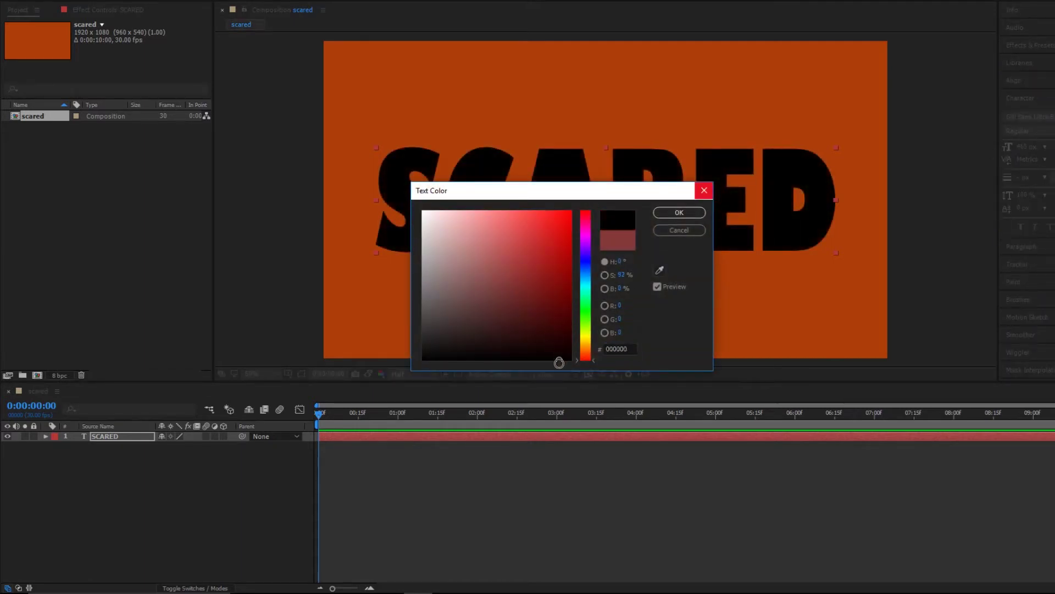
click(680, 214)
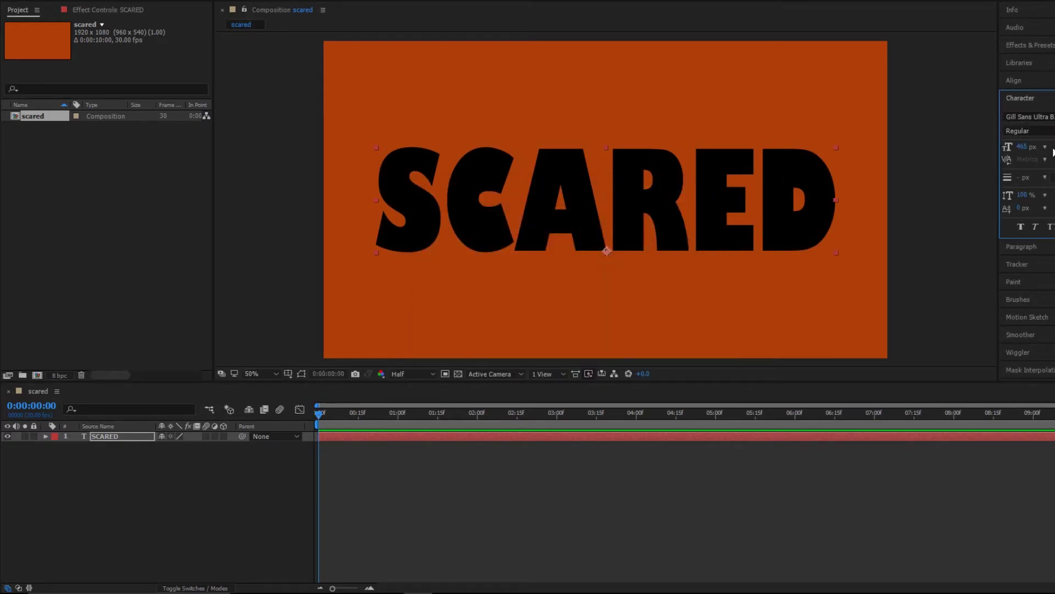
click(1022, 98)
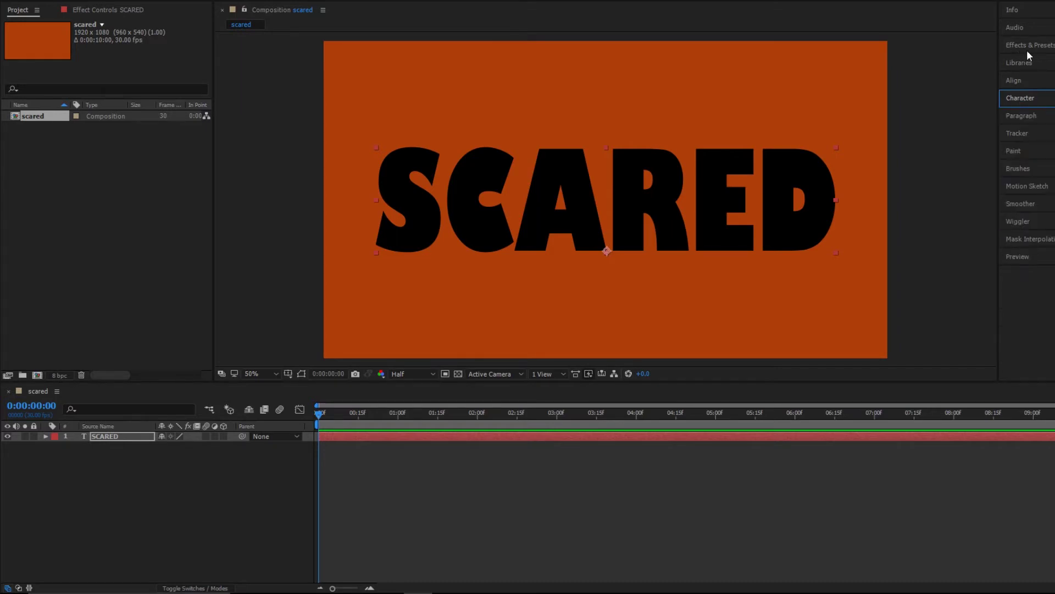
Step: Search Effects & Presets for 'quiver' and drop the Quiver preset onto the SCARED layer
click(1010, 44)
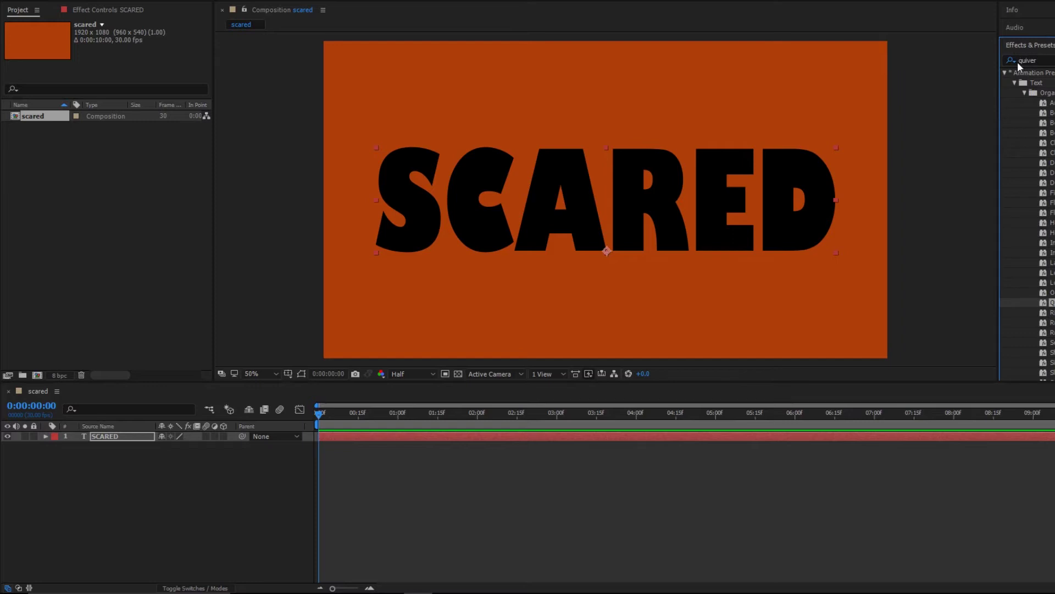
click(1046, 60)
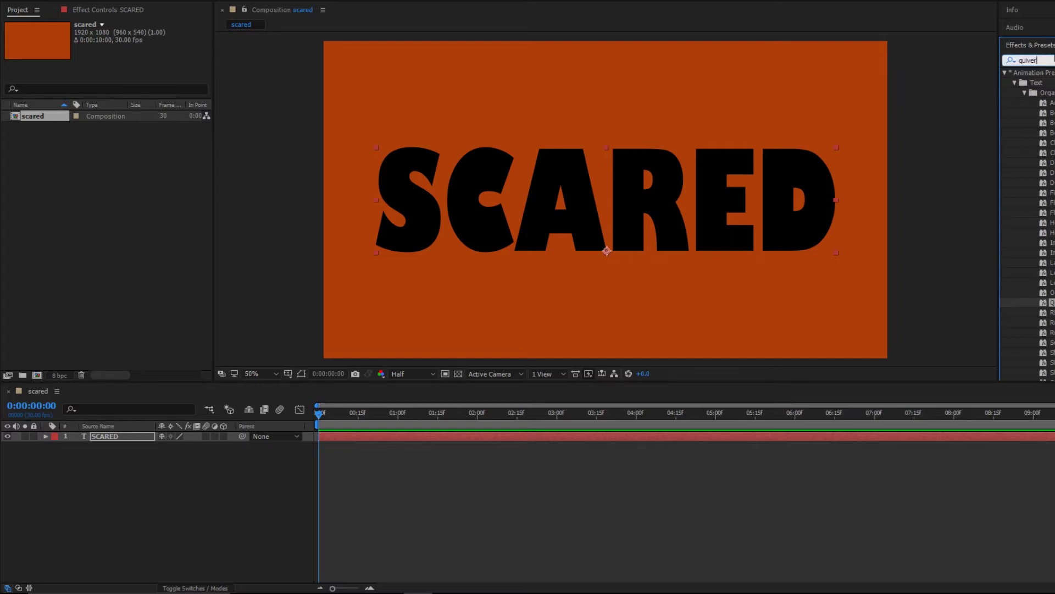
key(BackSpace)
text(r)
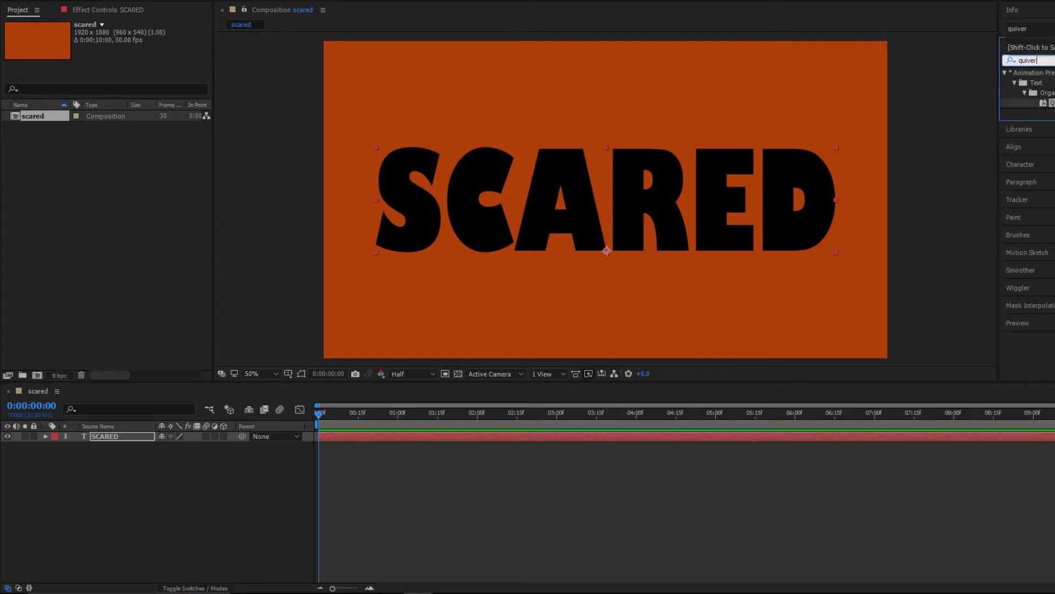
drag(1047, 103, 625, 203)
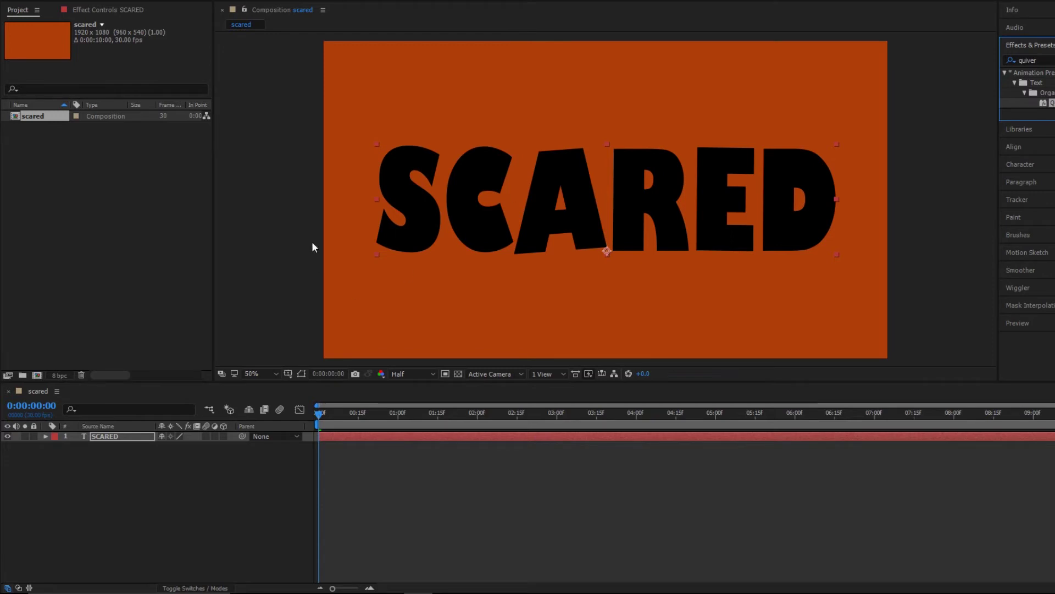
Step: Expand the SCARED layer's Text > Animator > Wiggly Selector properties in the timeline
click(44, 436)
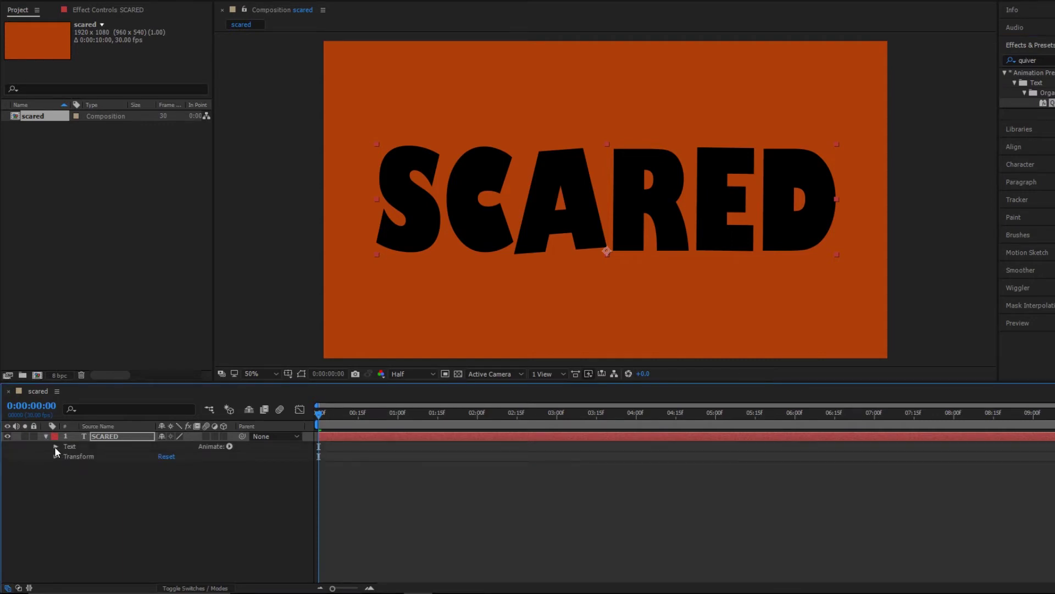
click(55, 447)
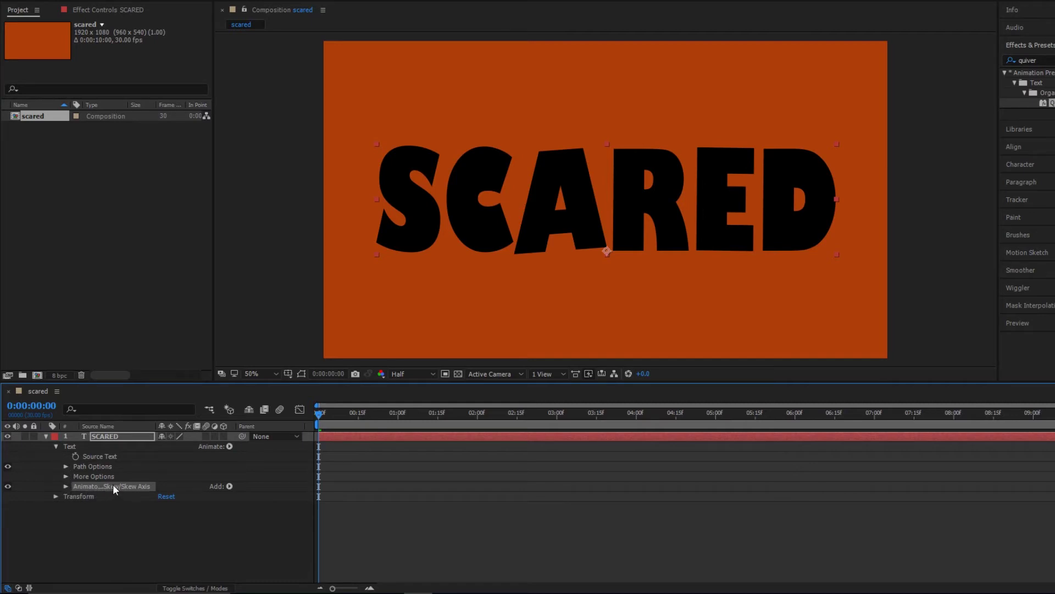
click(65, 486)
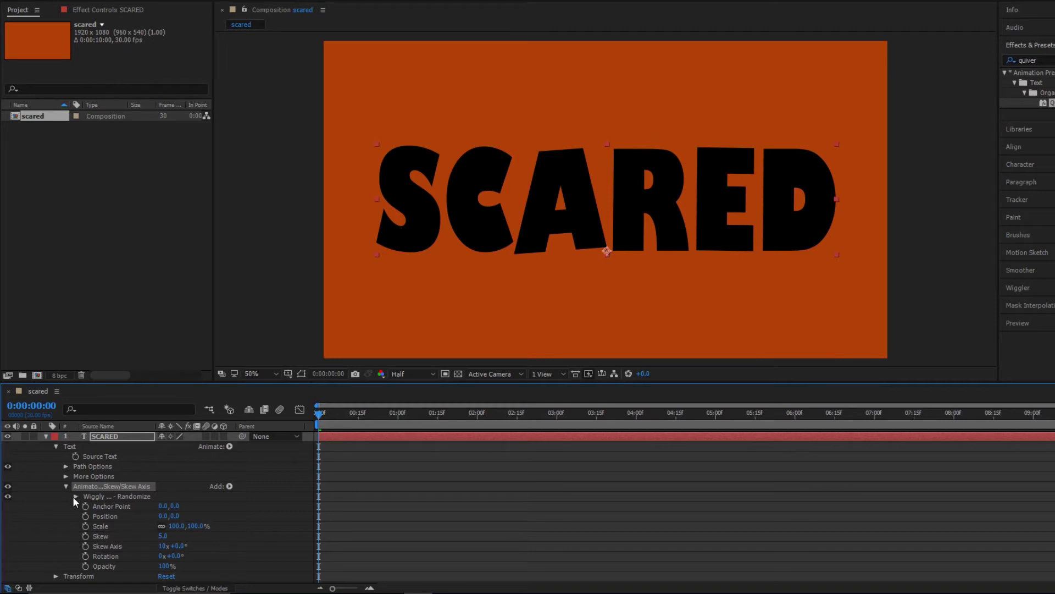
click(75, 497)
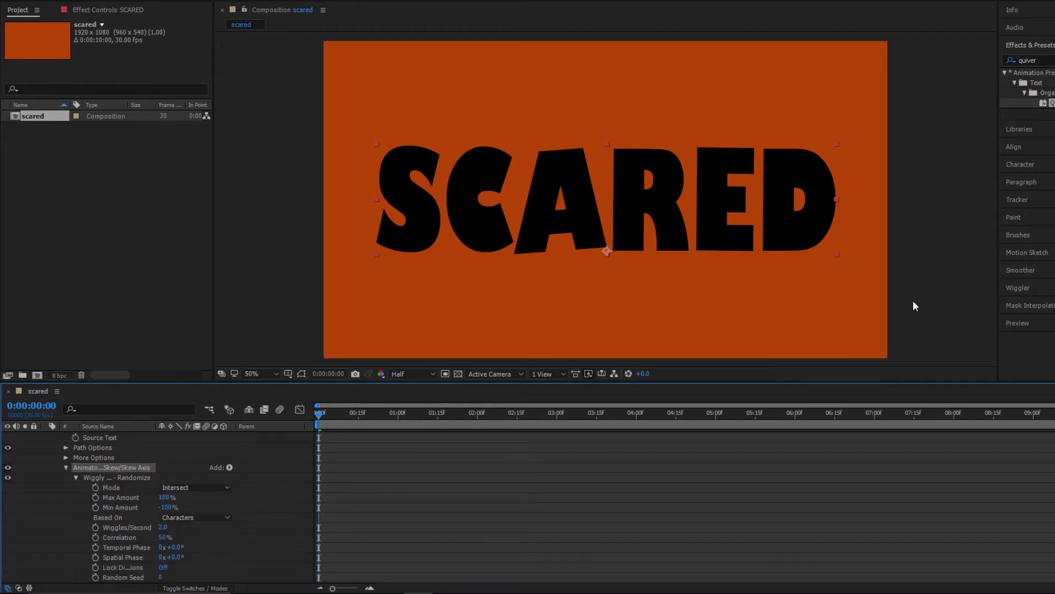
Step: Play a preview of the shivering text, then stop it
click(1044, 326)
click(1053, 273)
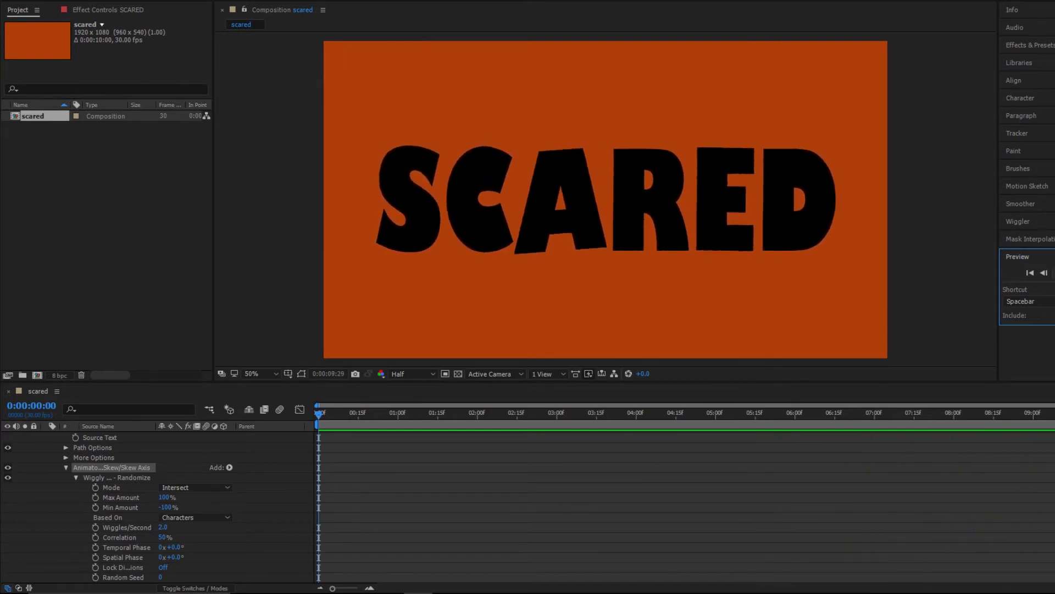
key(space)
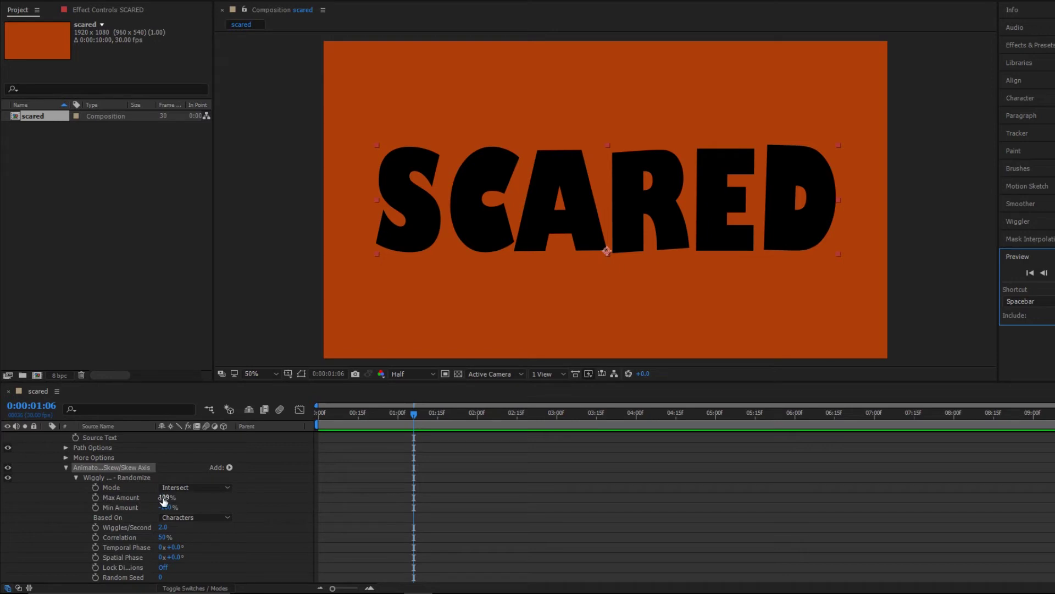
Step: Try a Wiggly Selector Max Amount of 10% and Min Amount of 0%
mouse_move(163, 500)
mouse_down()
mouse_move(128, 499)
mouse_move(147, 512)
mouse_up()
click(164, 498)
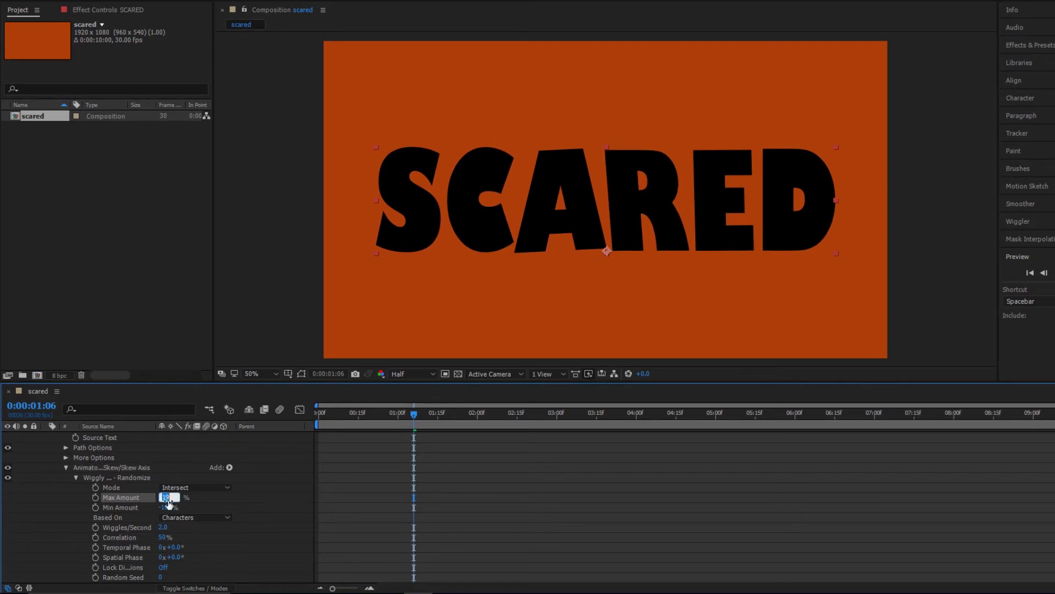
text(10)
click(167, 507)
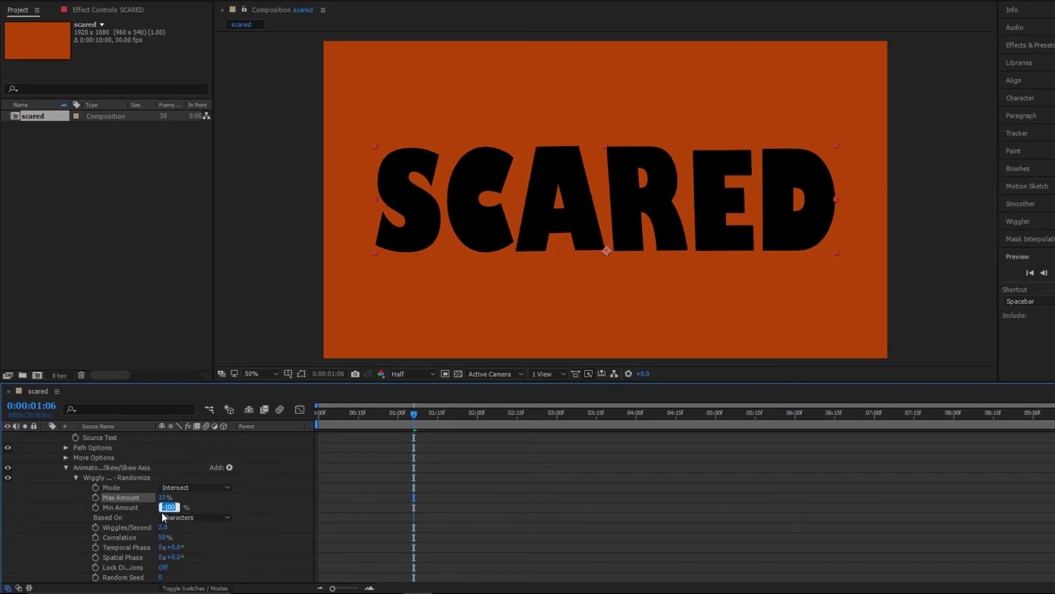
text(0)
key(Return)
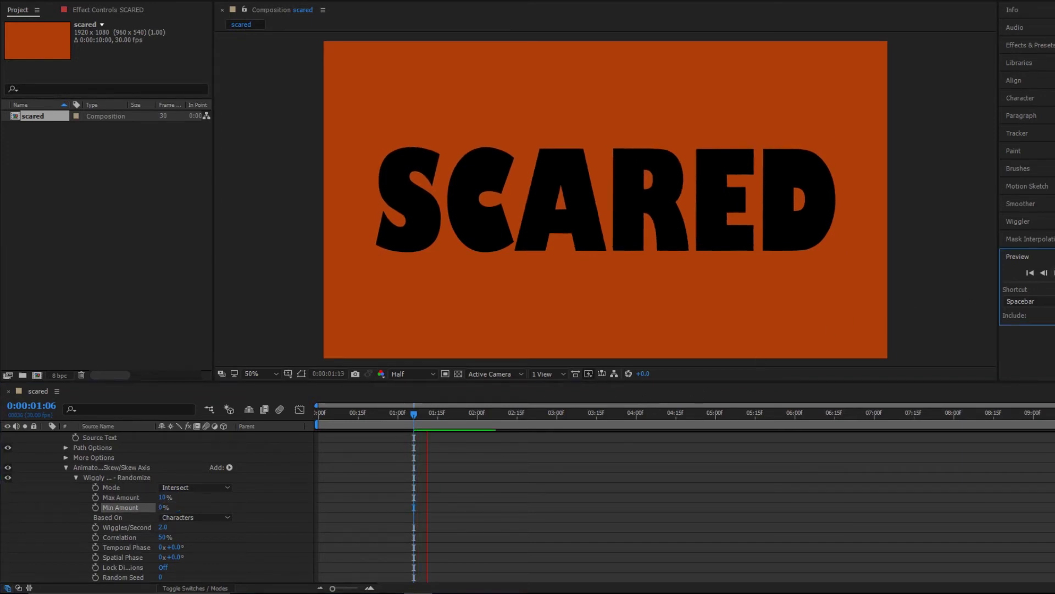
Step: Preview the shiver, then raise Max Amount to 23% and Min Amount to 10%
key(space)
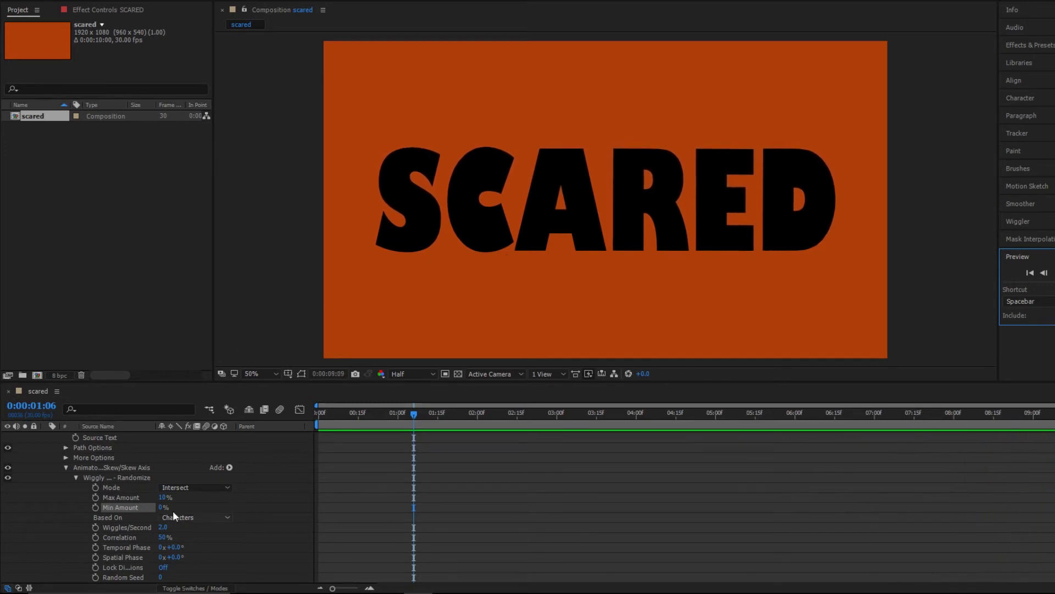
drag(164, 498, 171, 496)
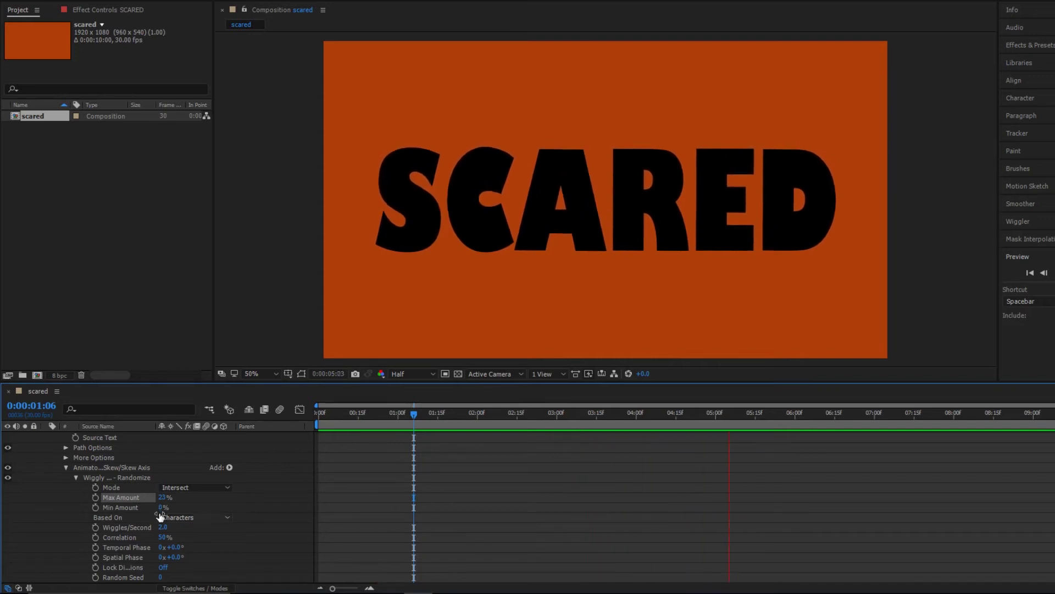
drag(158, 507, 170, 507)
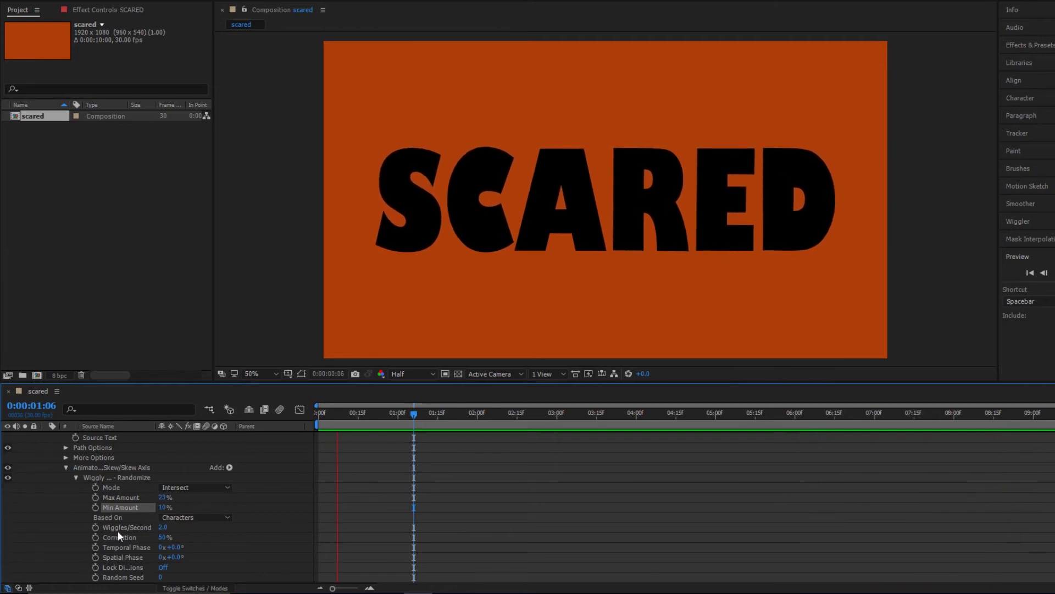
Step: Set the Wiggly Selector's Wiggles/Second to 25
click(163, 527)
text(25)
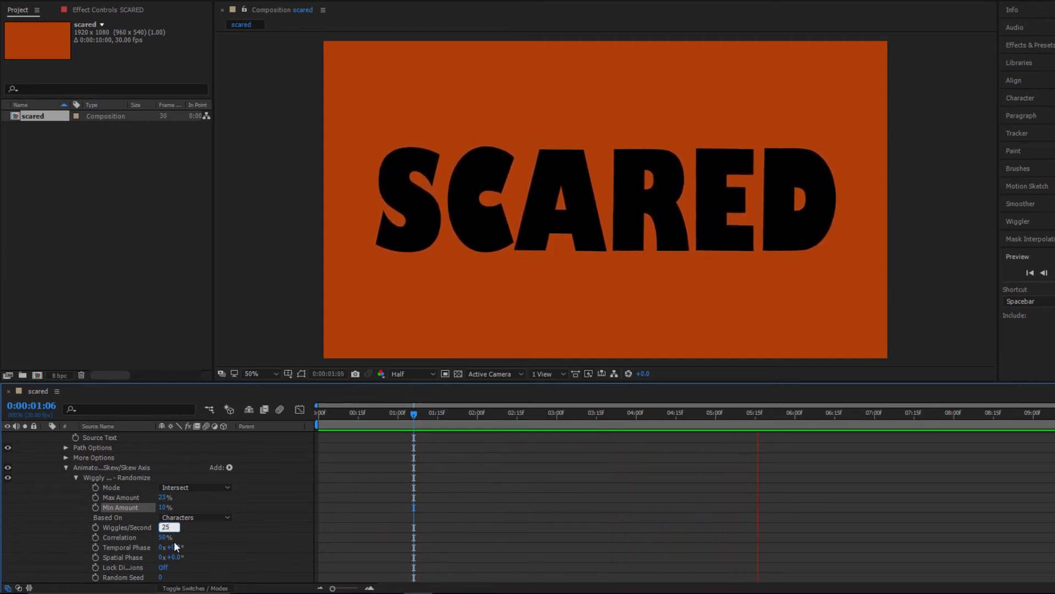
key(Return)
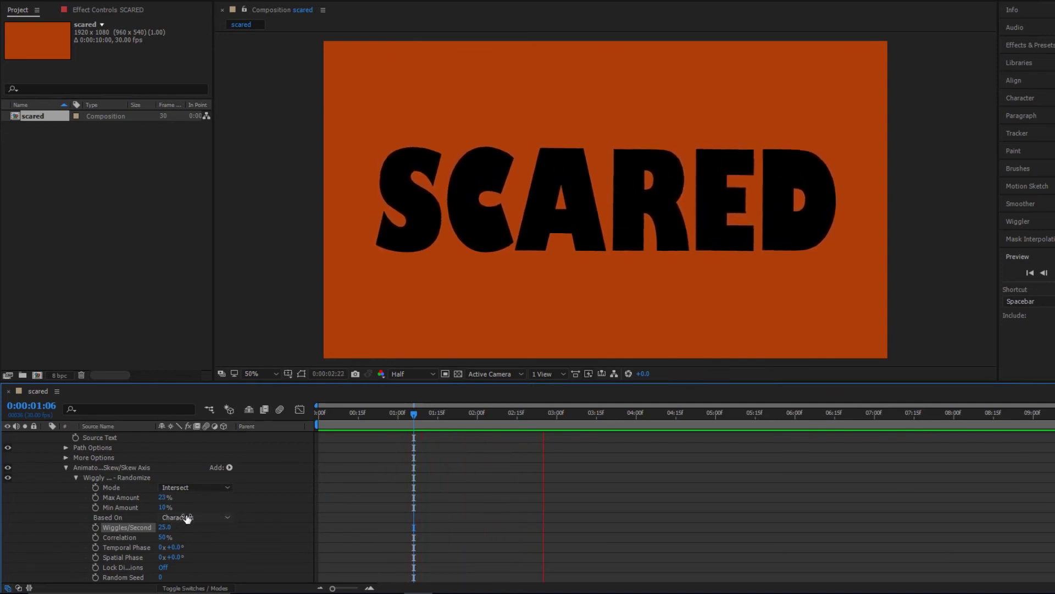
Step: Change the Wiggly Selector's Based On option from Characters to Words
click(187, 518)
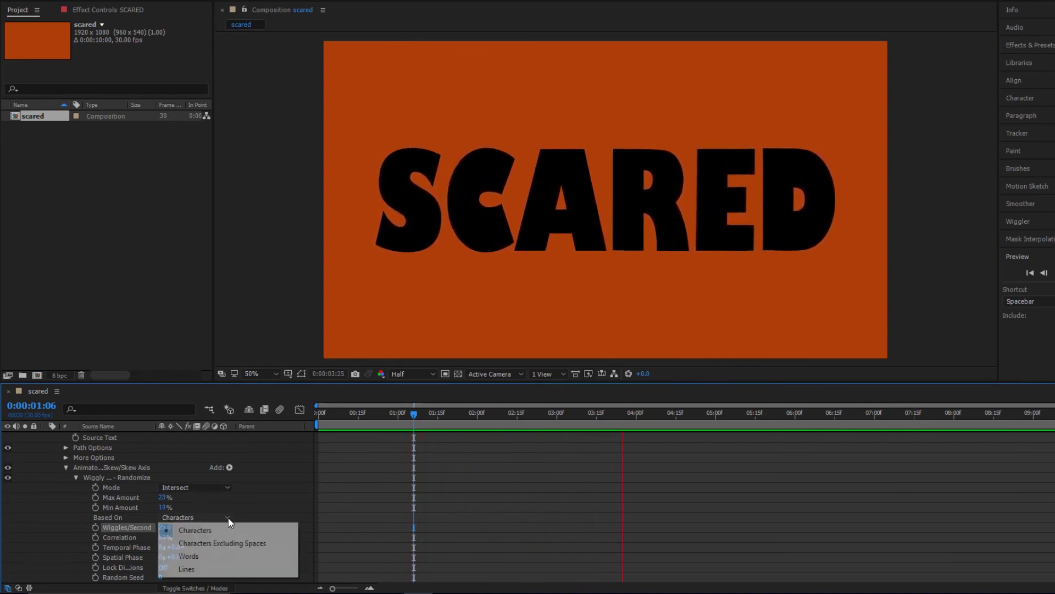
click(188, 556)
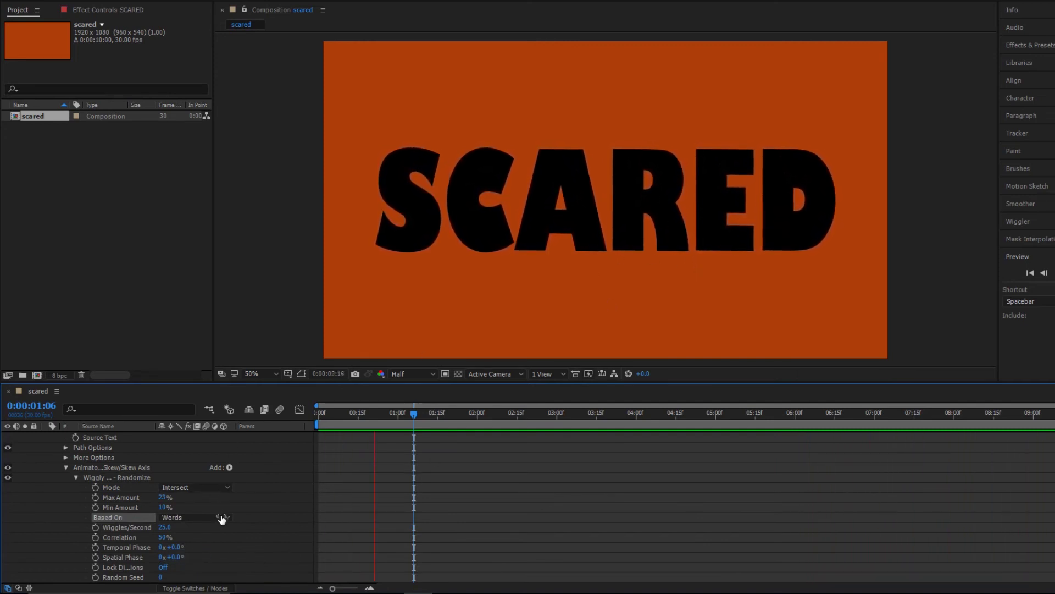
scroll(213, 523, down, 2)
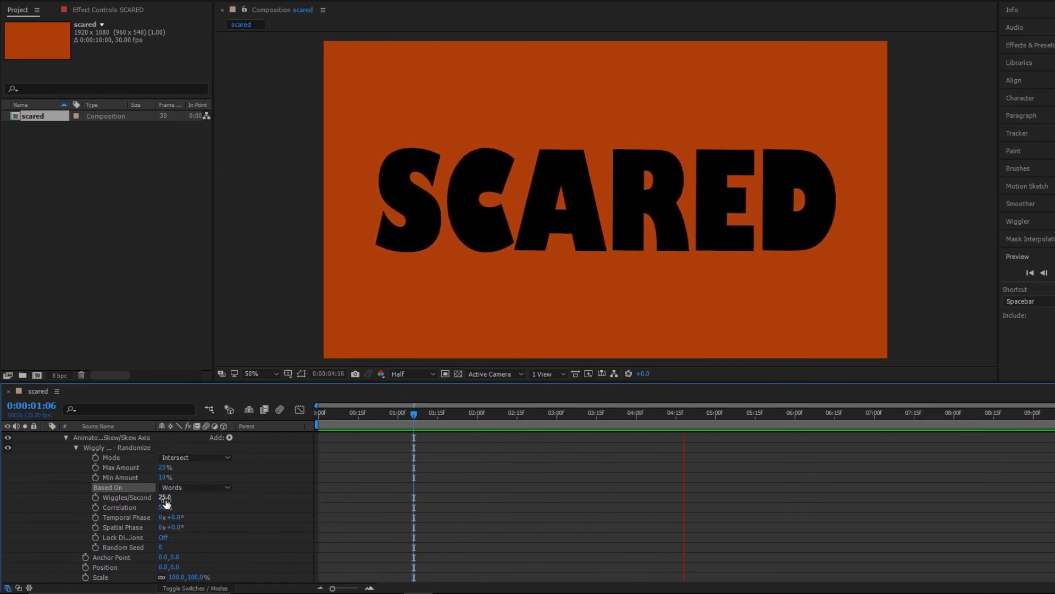
Step: Lower Wiggles/Second to 1 and switch Based On back to Characters
drag(165, 500, 151, 497)
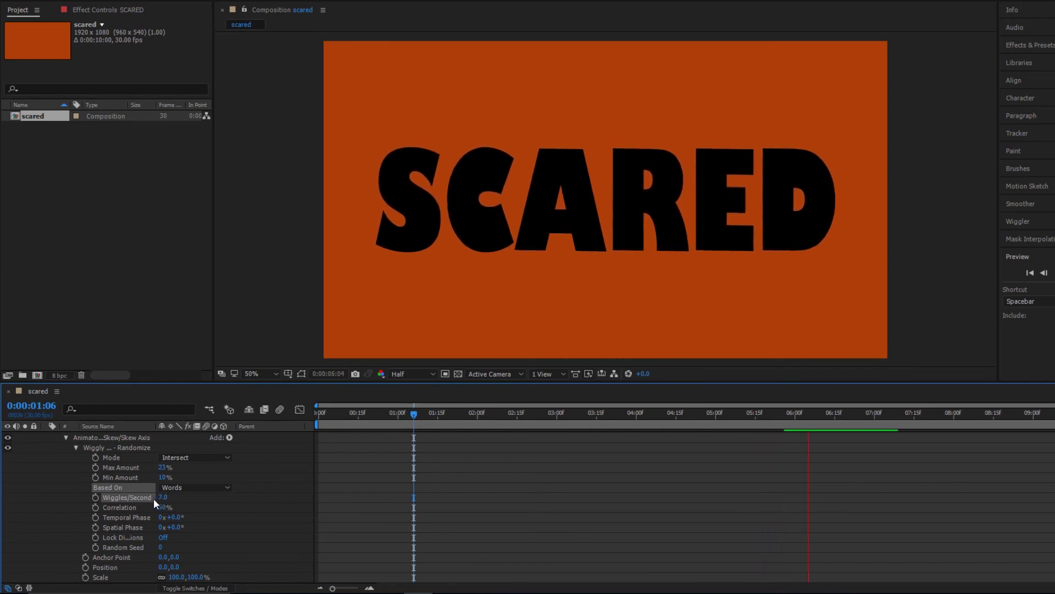
click(164, 497)
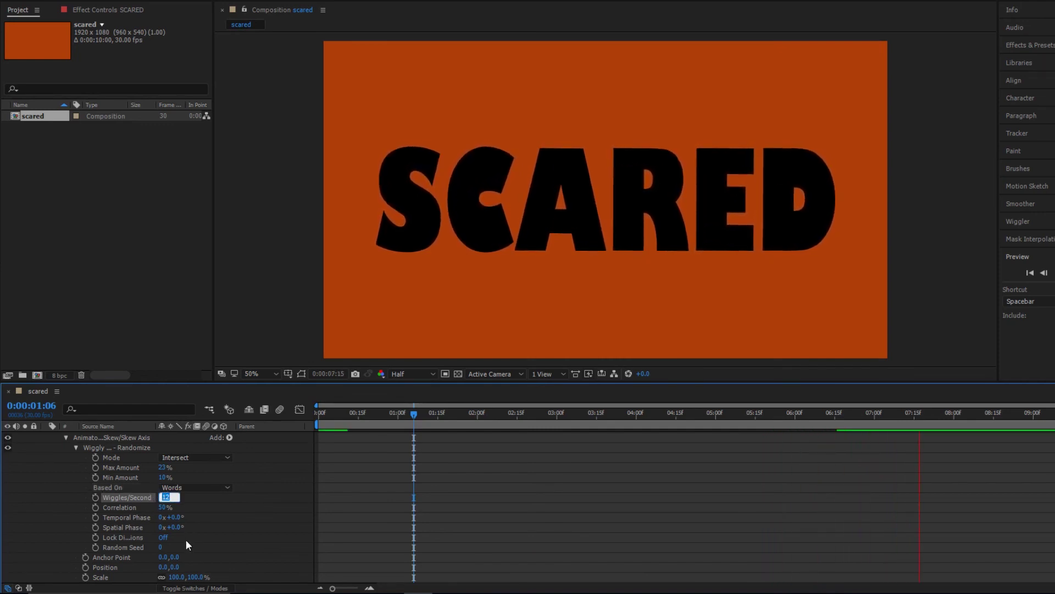
text(1)
key(Return)
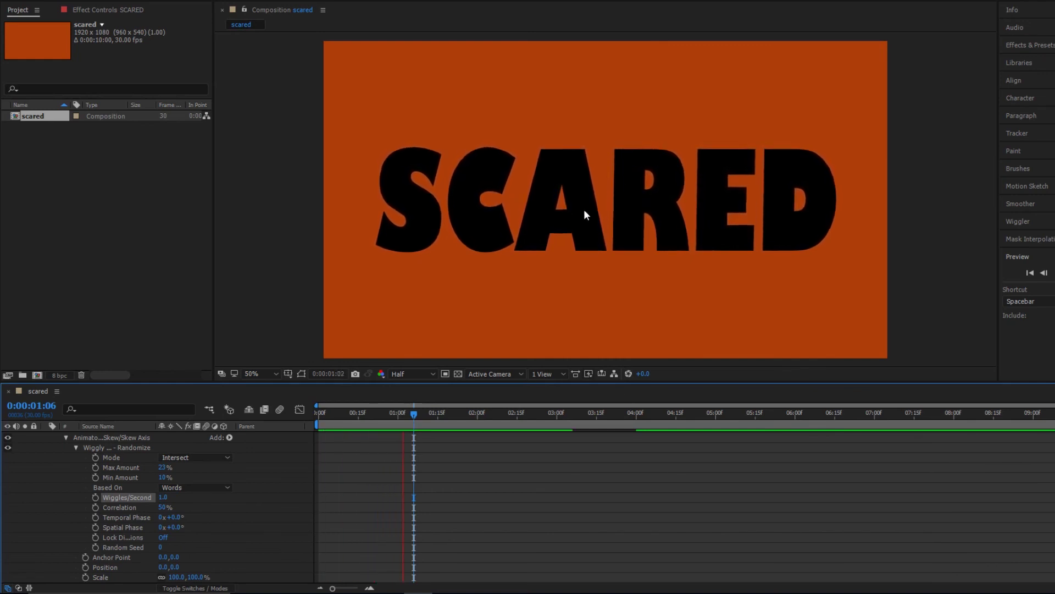
click(227, 487)
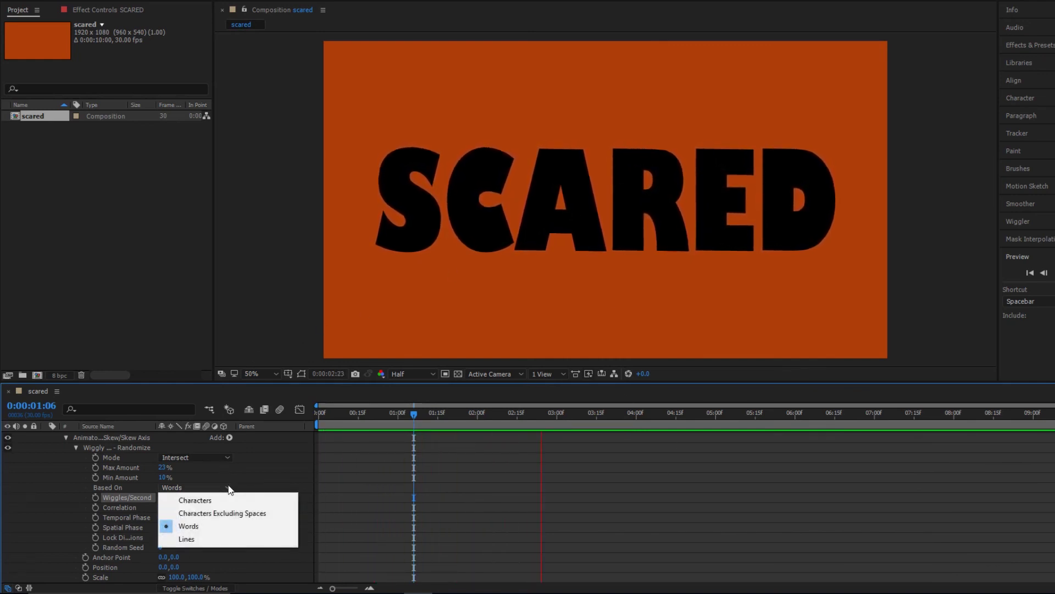
click(199, 502)
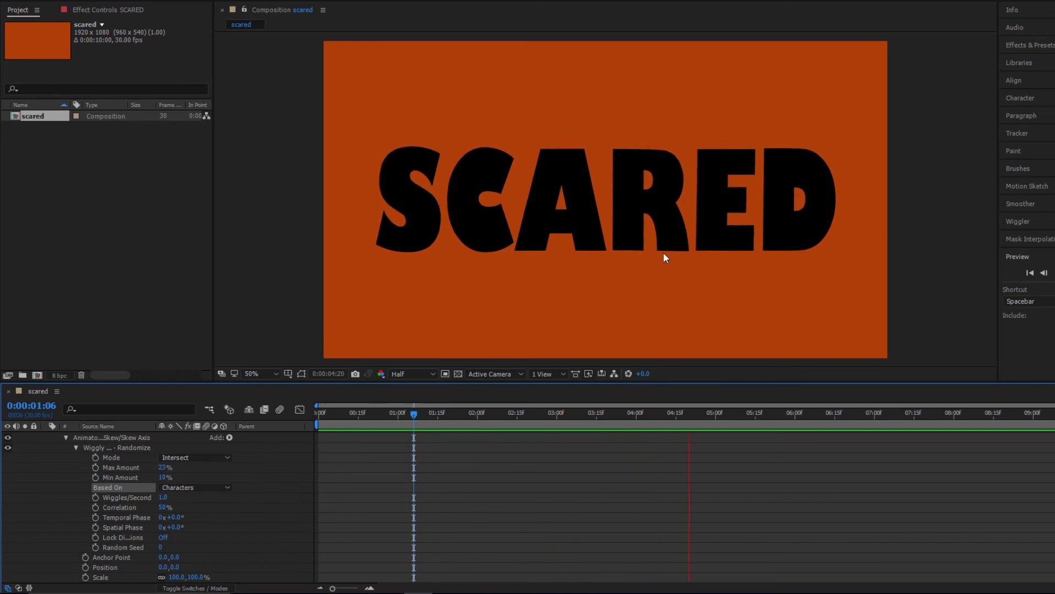